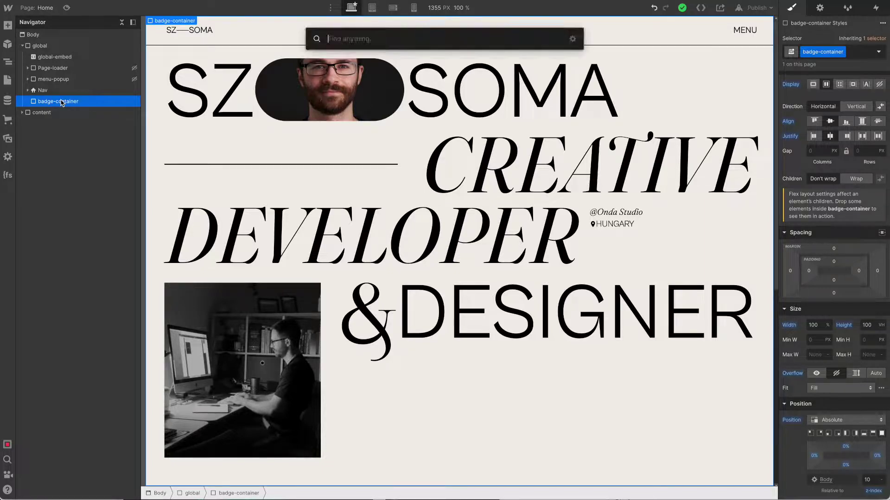
Step: Add a div block inside badge-container and assign it the existing class badge-image-wrap
type("div")
key("Return")
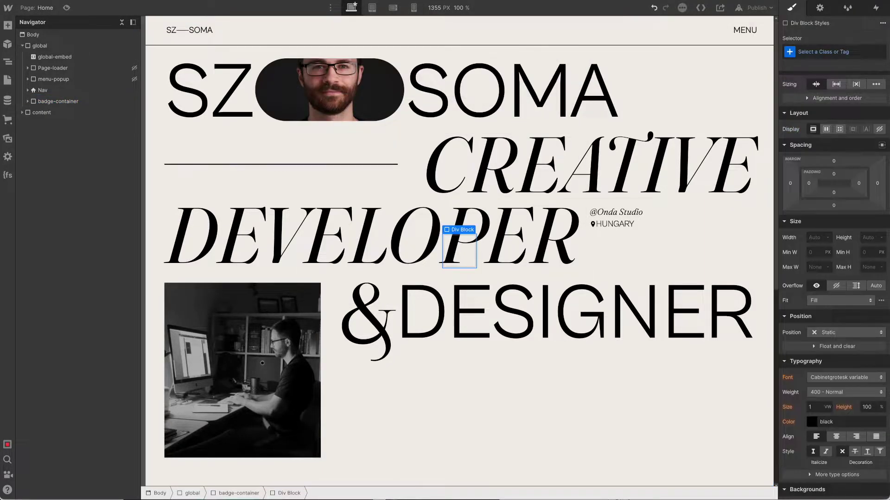
key("ctrl+Return")
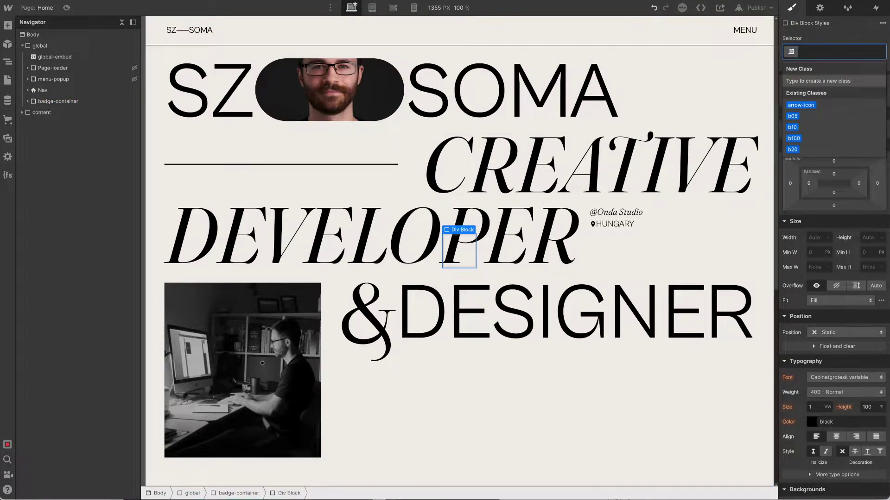
type("badg")
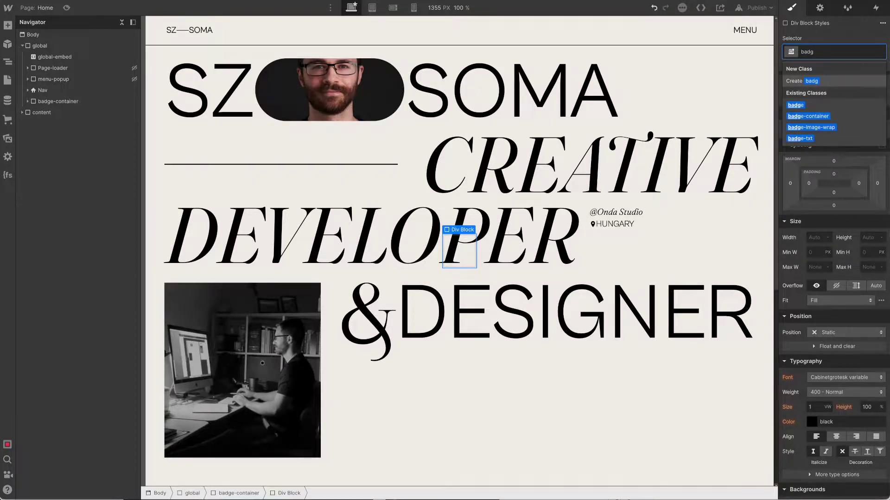
key("Down")
key("Down")
key("Down")
key("Return")
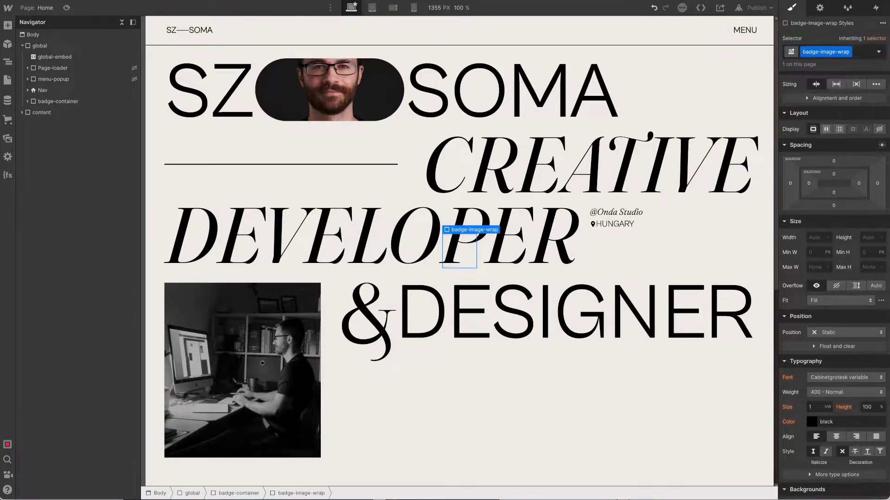
Step: Examine the layout, width and height, position offsets and z-index settings of badge-image-wrap
left_click(28, 101)
left_click(40, 113)
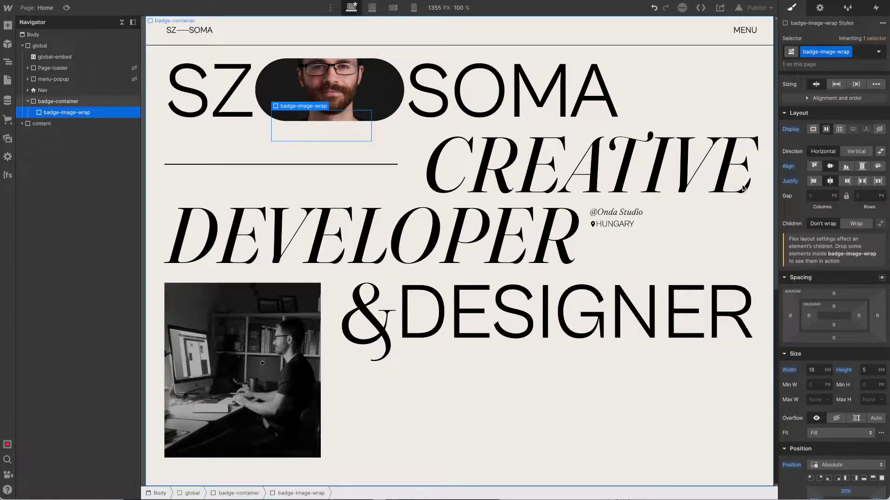
left_click(831, 167)
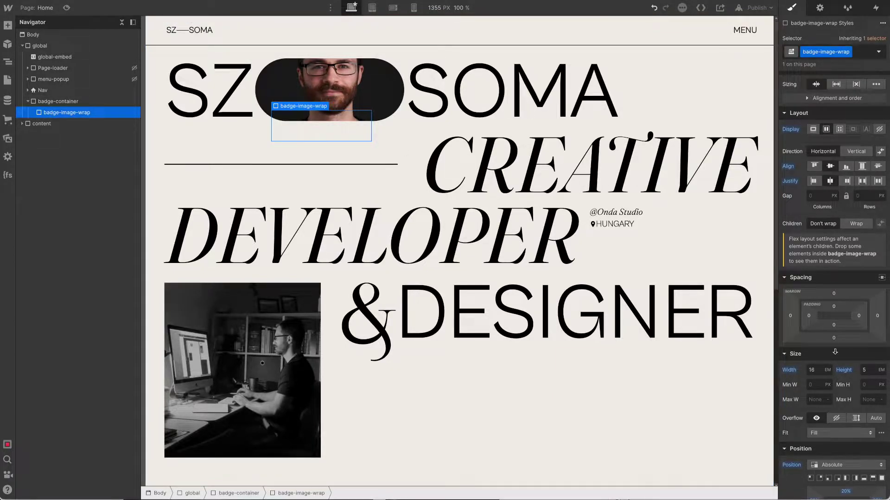
left_click(811, 370)
type("16")
key("Tab")
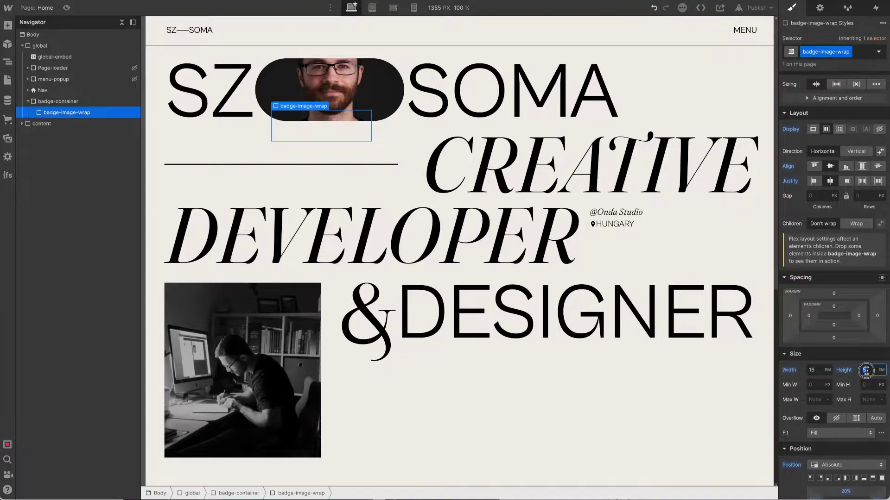
scroll(833, 386, "down", 2)
scroll(833, 385, "down", 2)
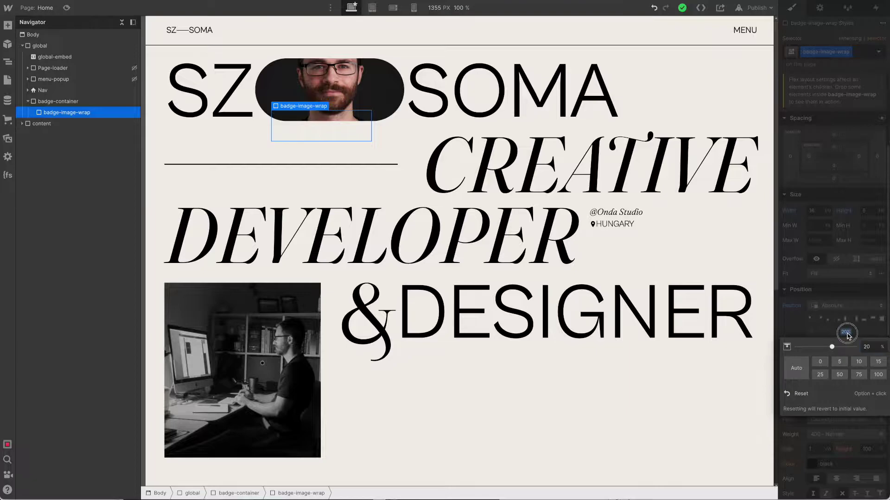
left_click_drag(846, 336, 846, 336)
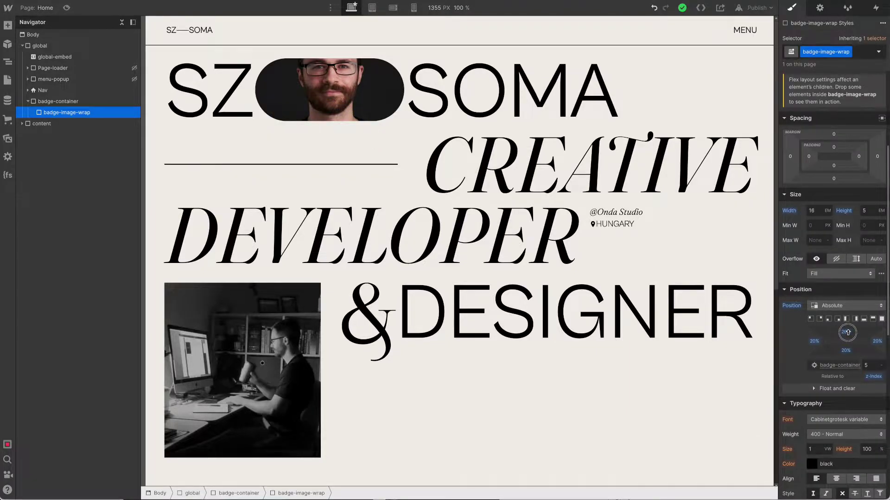
left_click(866, 365)
scroll(872, 370, "down", 4)
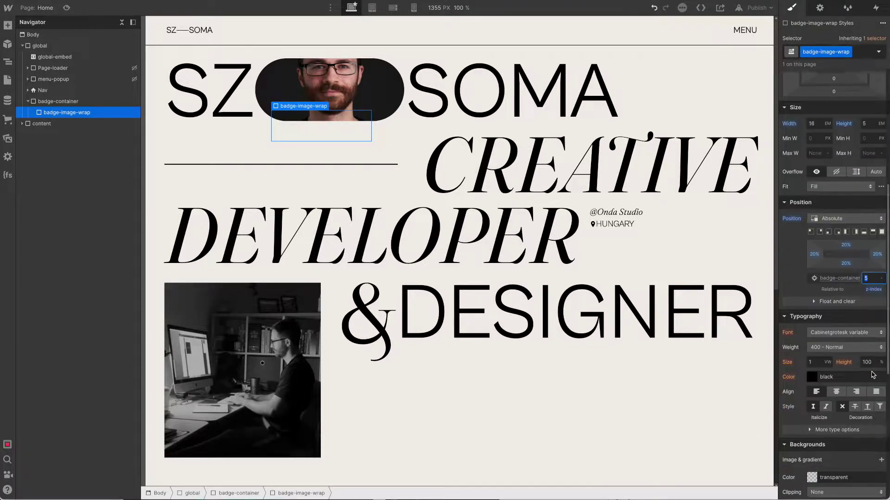
scroll(873, 374, "down", 6)
scroll(873, 374, "up", 15)
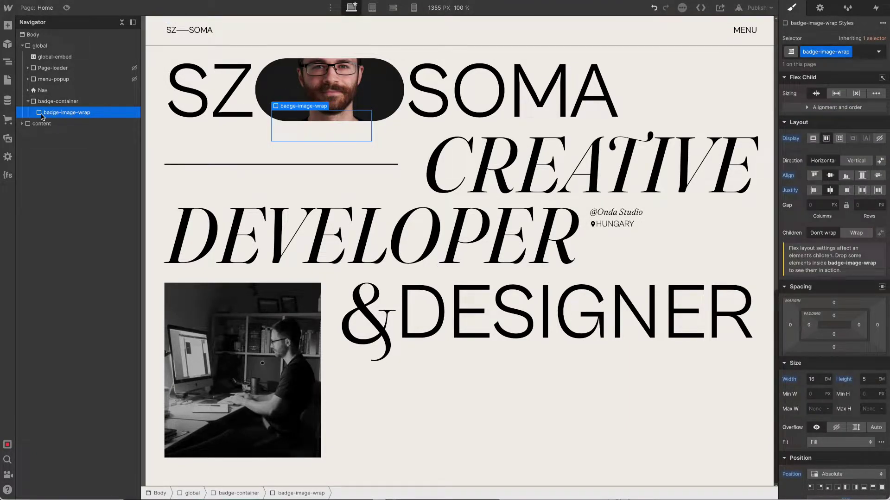
Step: Add a div block inside badge-image-wrap and assign it the existing class badge
key("ctrl+e")
type("di")
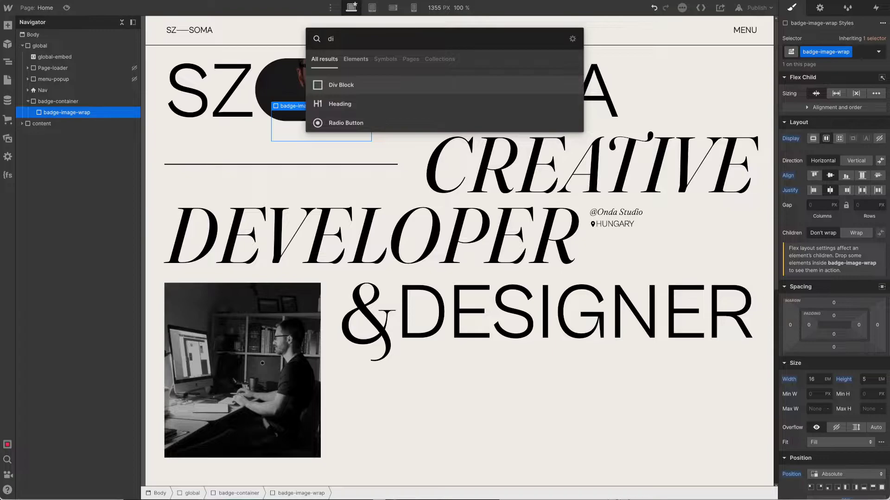
type("v")
key("Return")
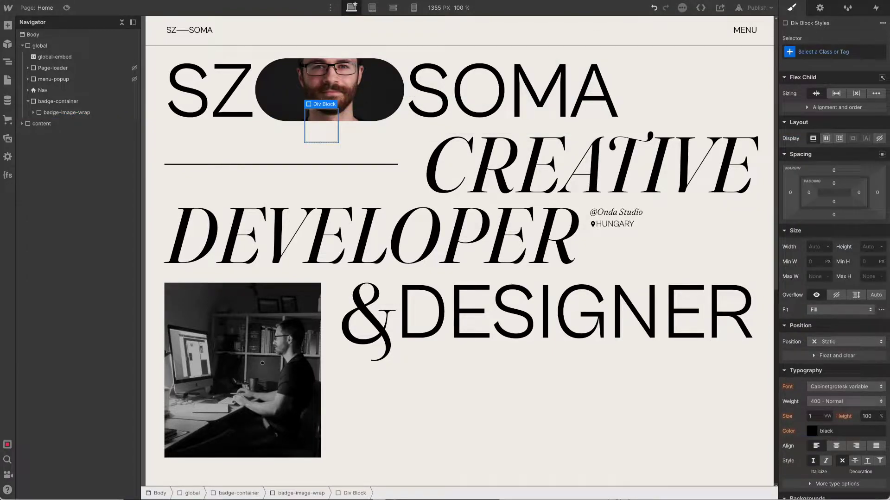
key("ctrl+Return")
type("badge")
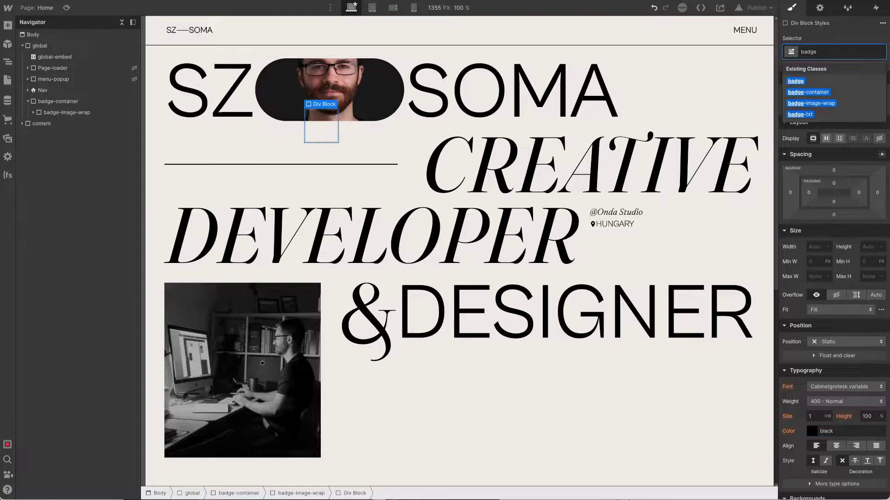
key("Return")
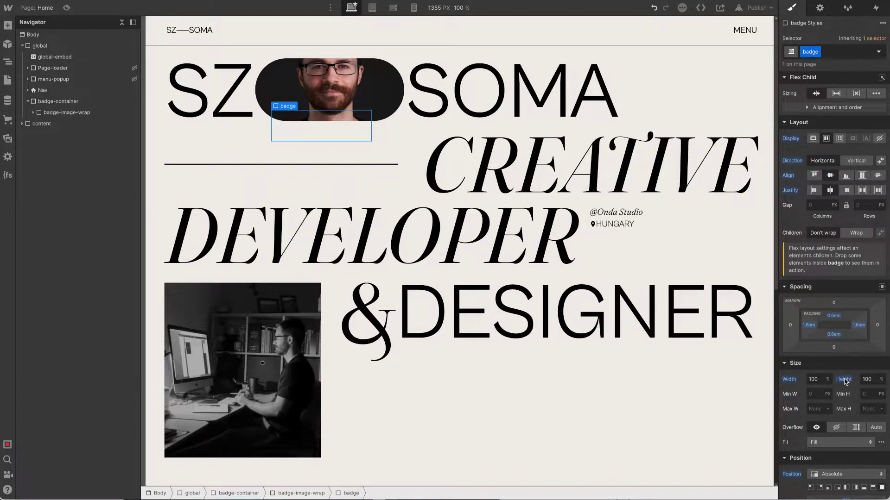
Step: Examine the size, position, z-index and border radius settings of the badge div
scroll(816, 380, "down", 3)
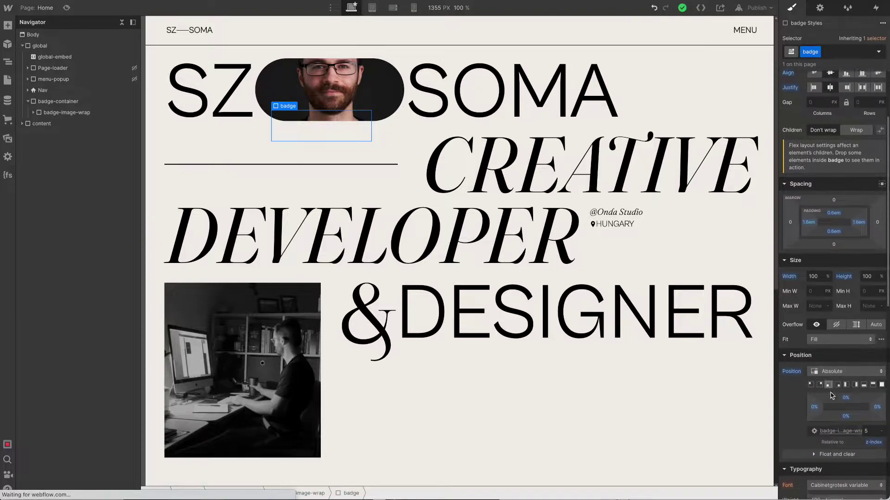
left_click(873, 436)
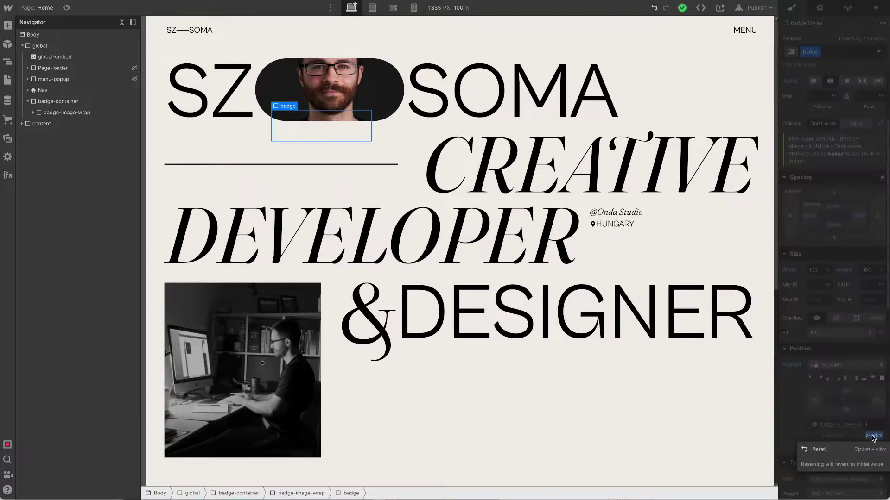
scroll(871, 415, "down", 5)
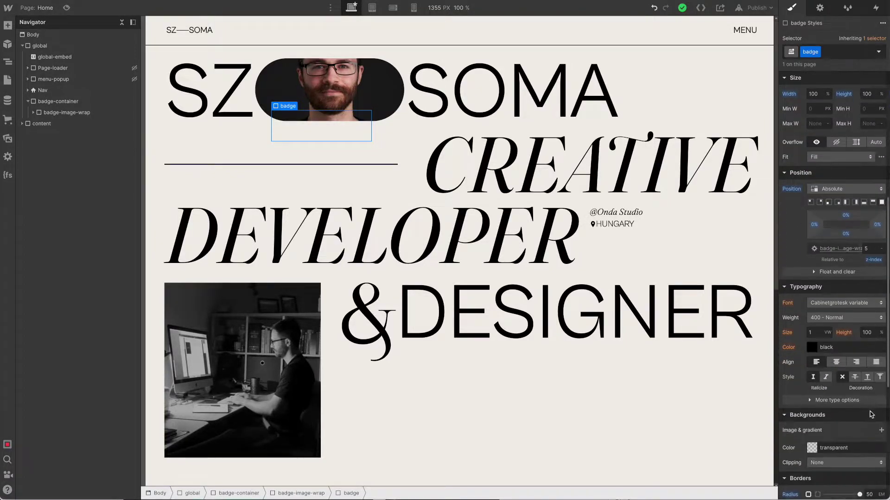
scroll(871, 413, "down", 5)
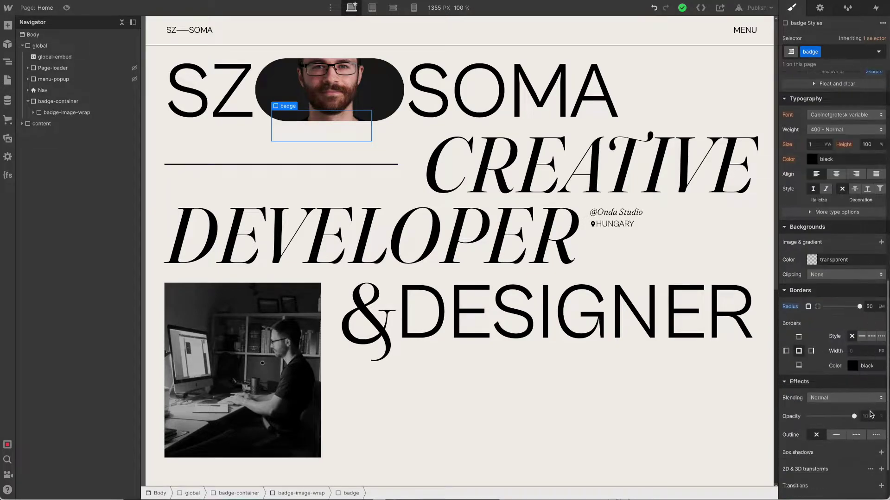
left_click(872, 307)
type("8")
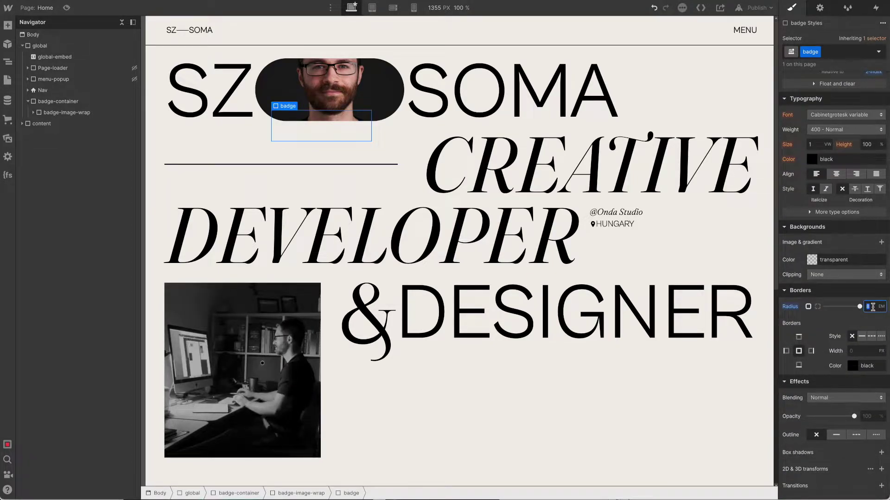
scroll(858, 366, "up", 10)
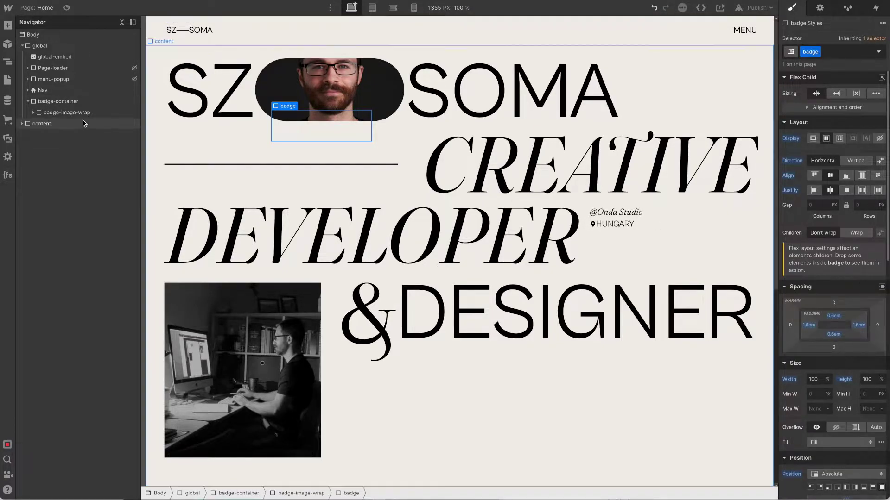
Step: Duplicate the badge div four times inside badge-image-wrap
left_click(34, 113)
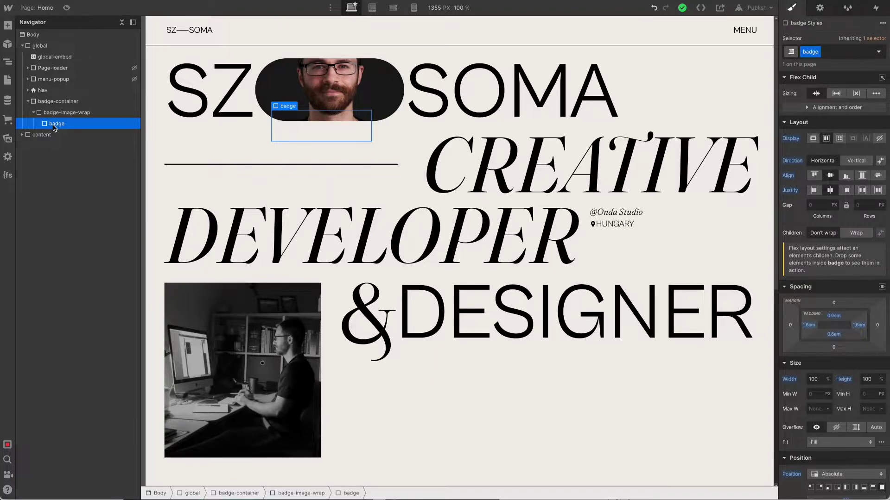
right_click(283, 111)
mouse_move(299, 123)
left_click(308, 199)
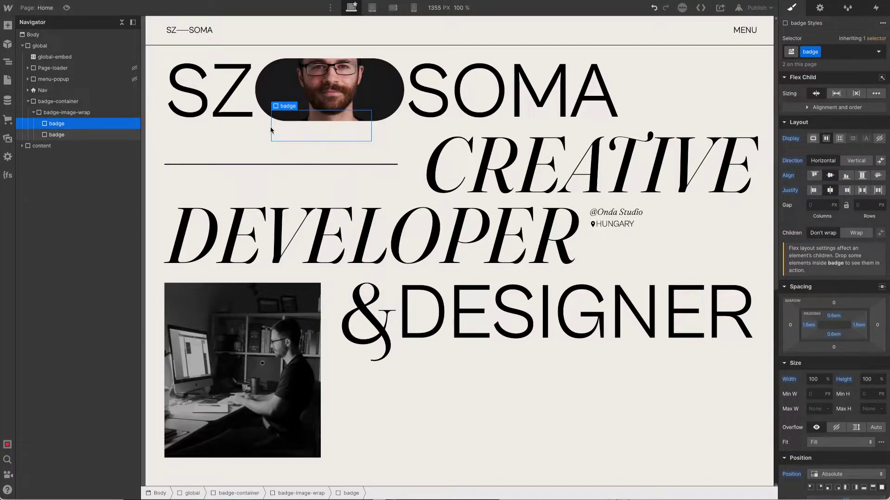
right_click(291, 111)
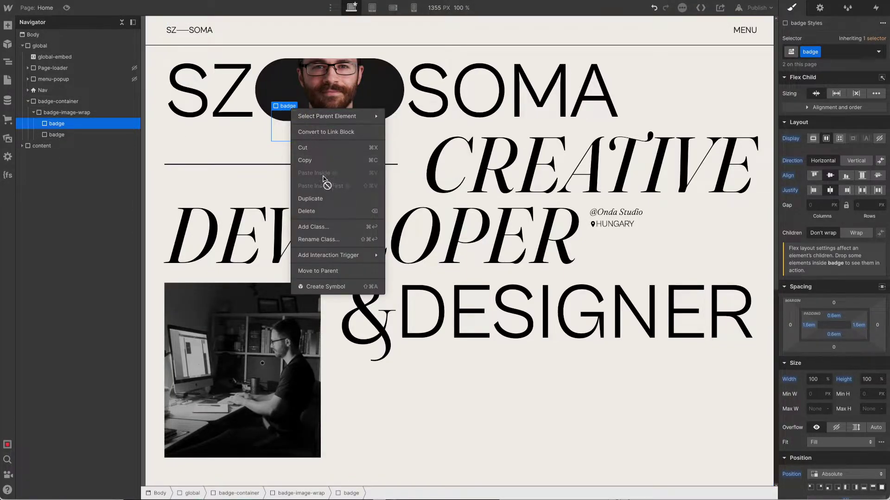
left_click(319, 198)
right_click(293, 110)
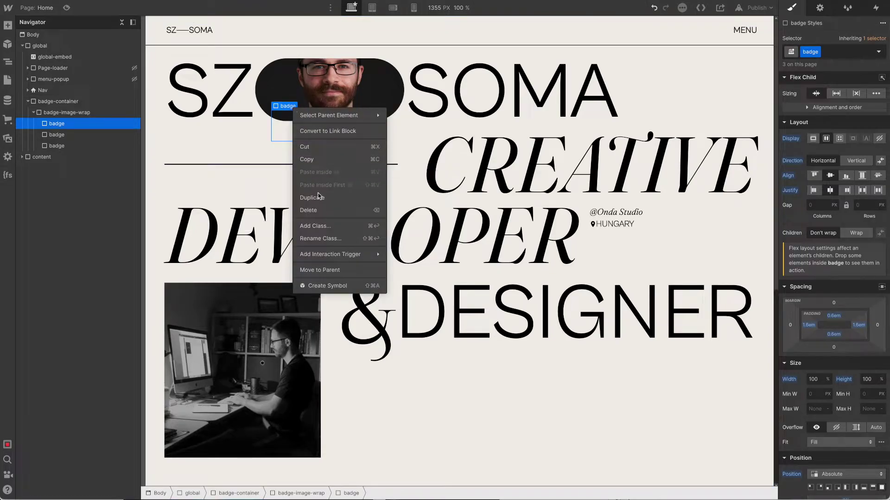
left_click(318, 197)
right_click(289, 106)
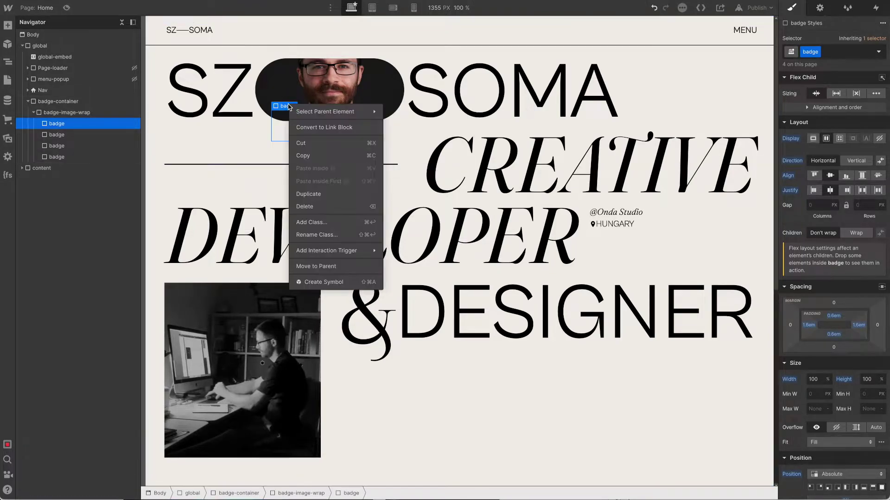
left_click(320, 198)
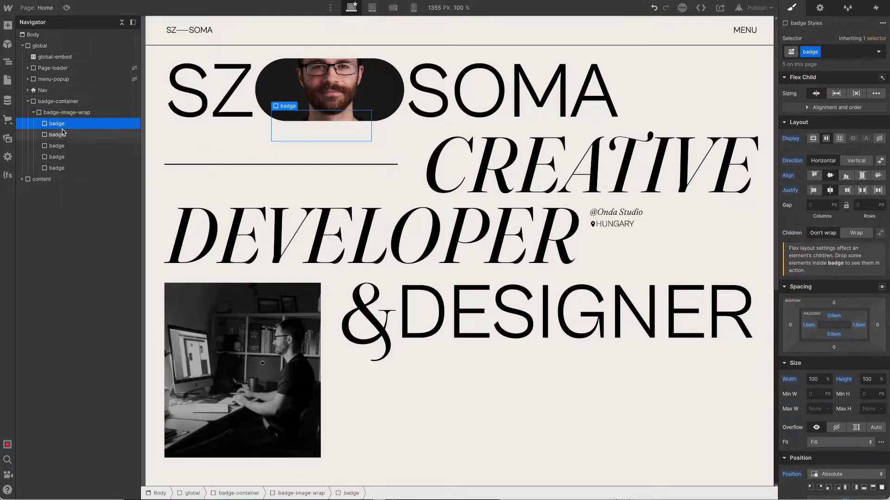
Step: Add a text block inside the last badge div in badge-image-wrap
left_click(56, 169)
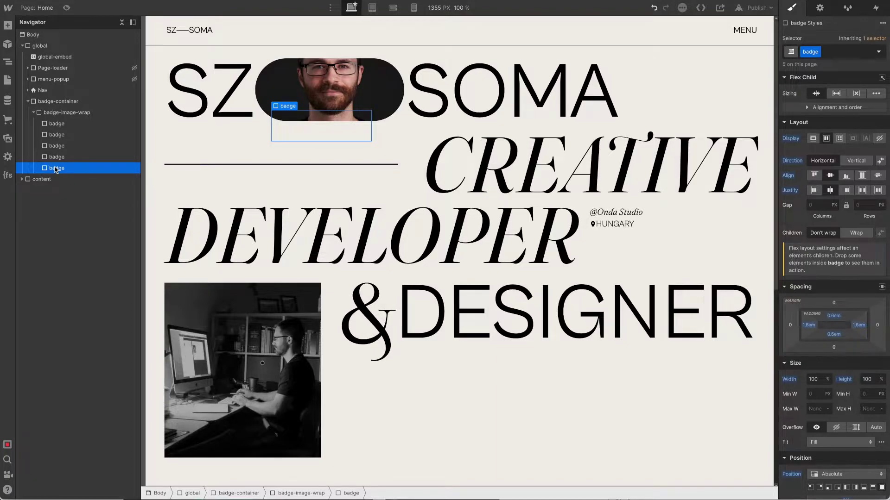
key("ctrl+e")
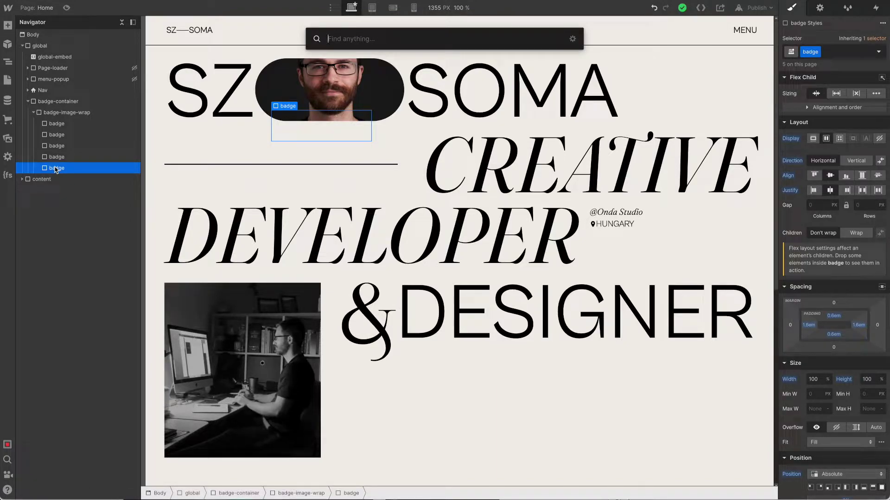
type("tex")
key("Down")
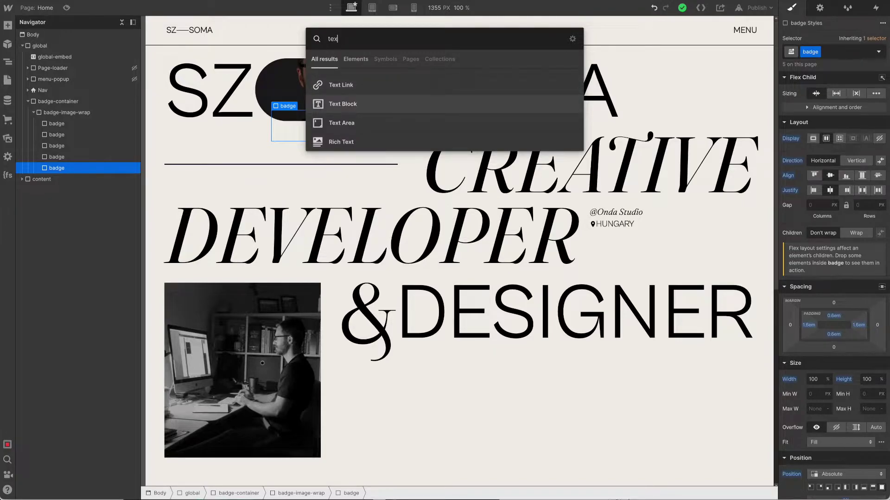
key("Return")
Step: Assign the existing class badge-txt to the new text block
key("ctrl+Return")
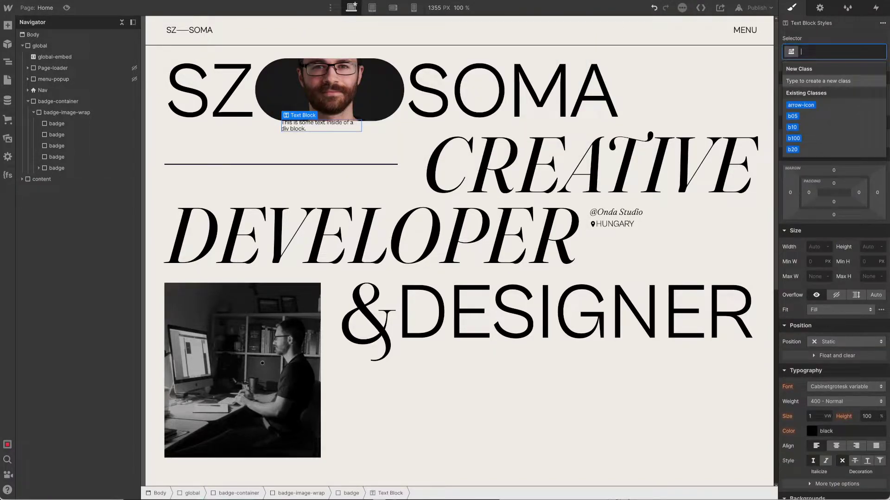
type("bad")
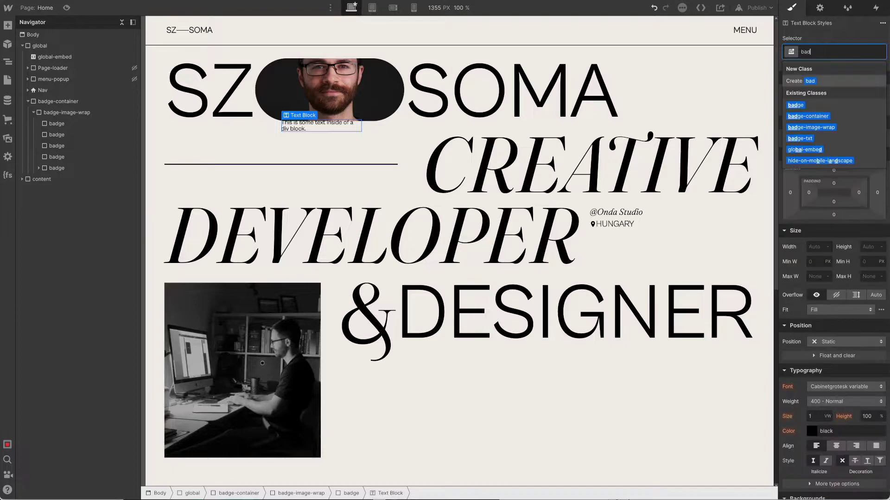
key("Down")
key("Down")
key("Down")
key("Down")
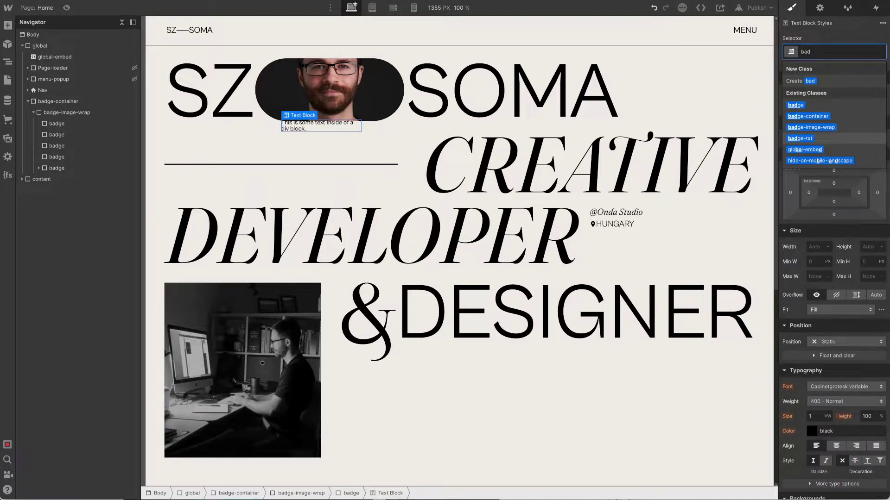
key("Return")
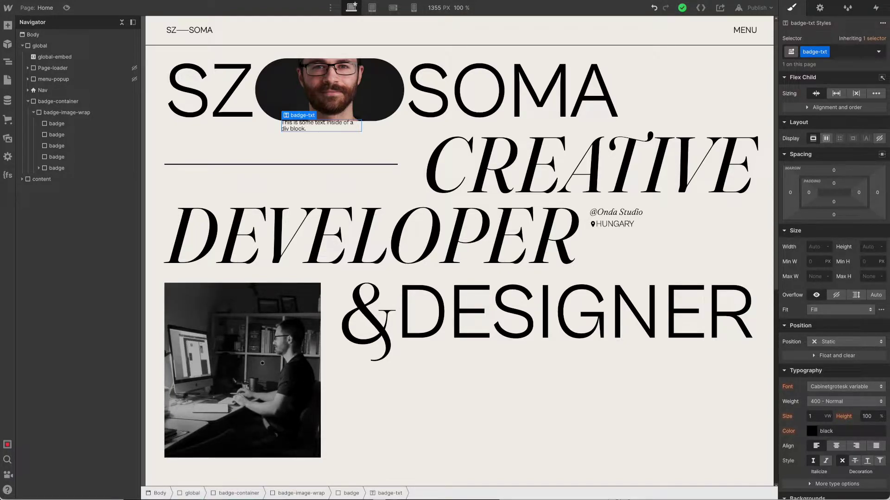
Step: Replace the badge-txt placeholder text with SCROLL and add an image element to the same badge div
double_click(294, 127)
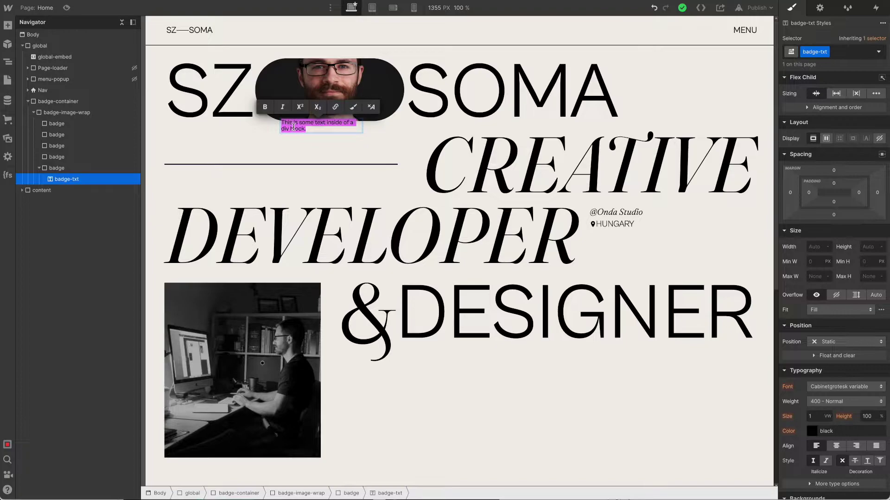
type("SCROLL")
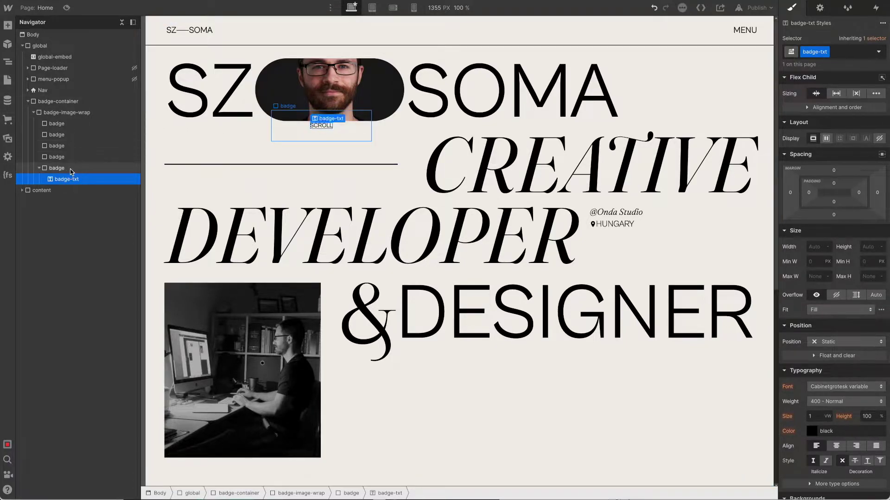
left_click(70, 169)
key("ctrl+e")
type("image")
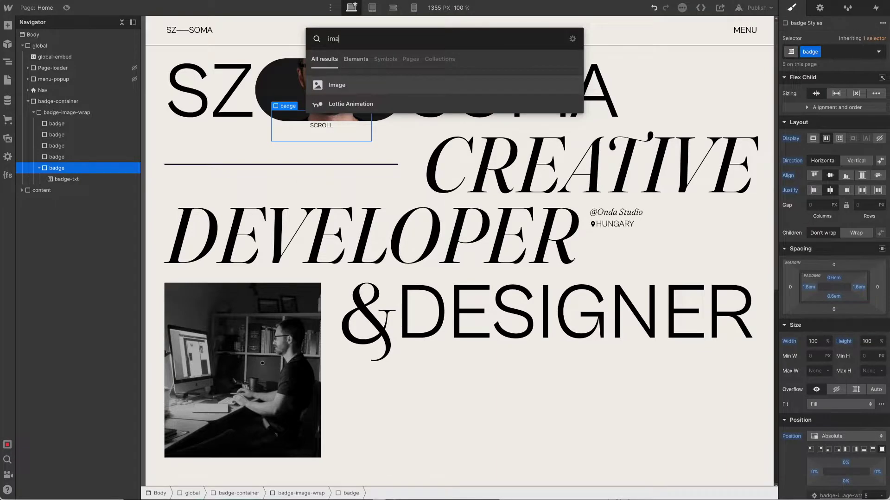
key("Return")
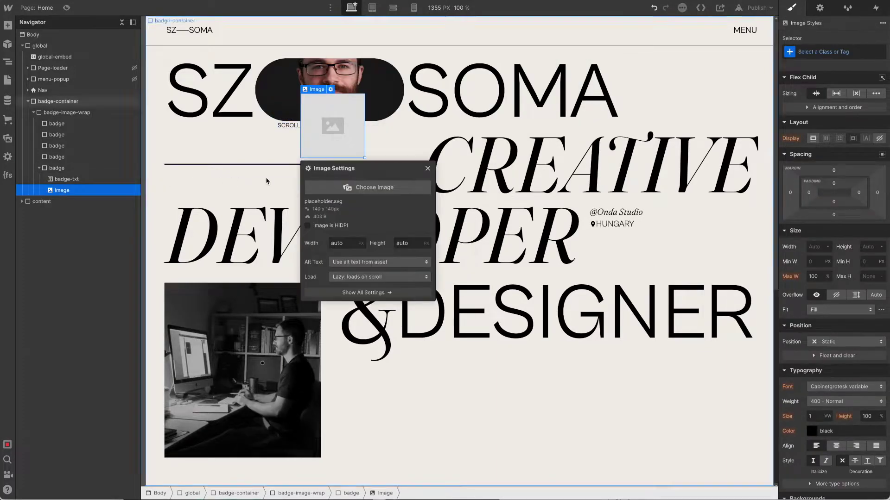
Step: Use the down-arrow SVG asset for the new image and assign it the existing class arrow-icon
left_click(371, 187)
left_click(74, 101)
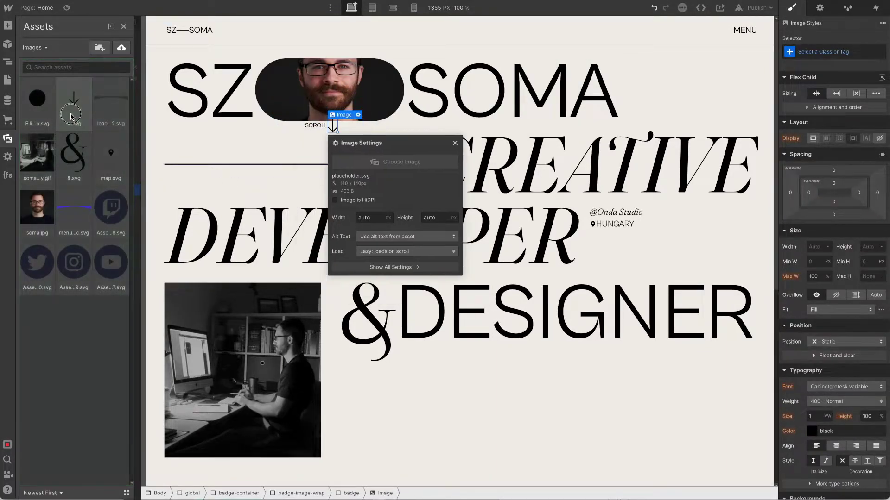
left_click(841, 52)
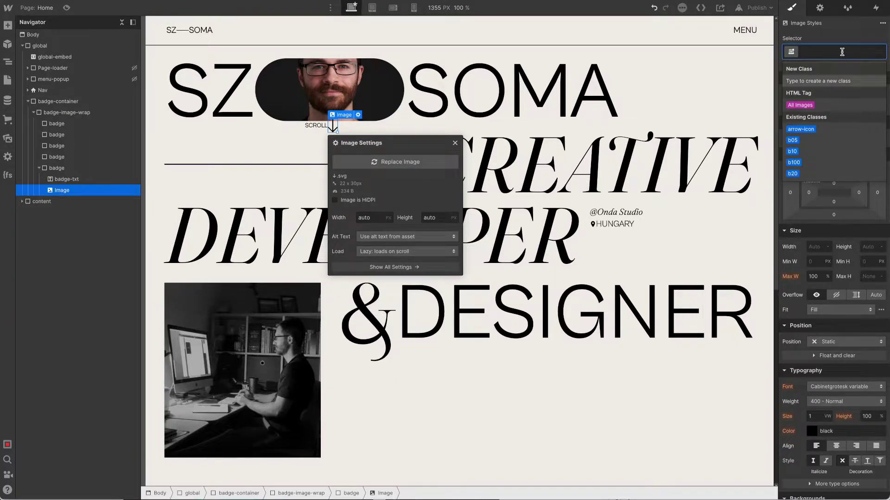
left_click(801, 129)
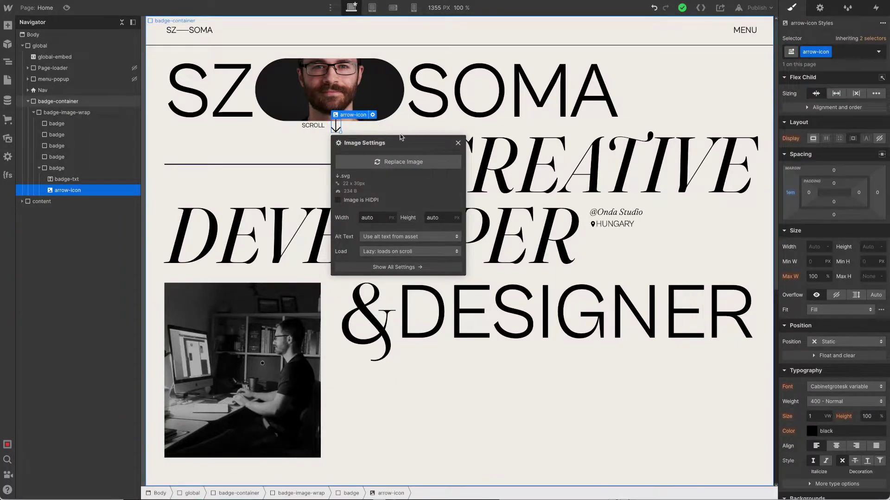
scroll(414, 152, "down", 1)
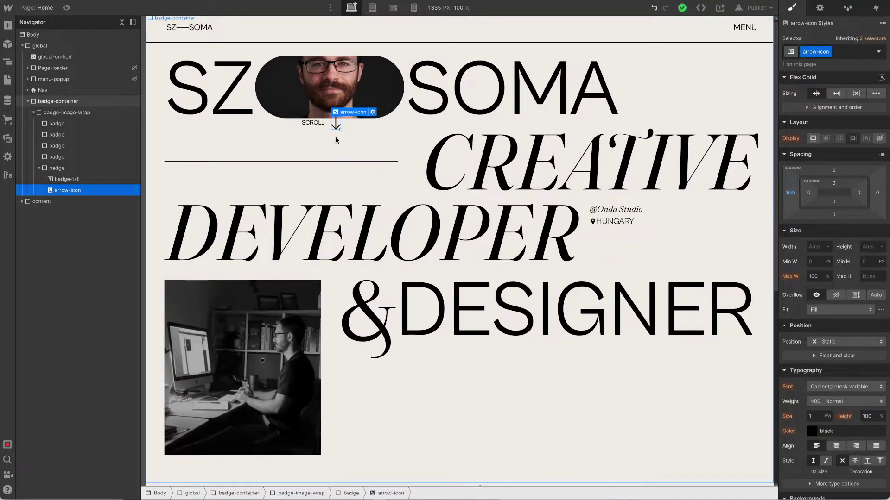
Step: Add the existing combo class h5 to the SCROLL text block
left_click(315, 123)
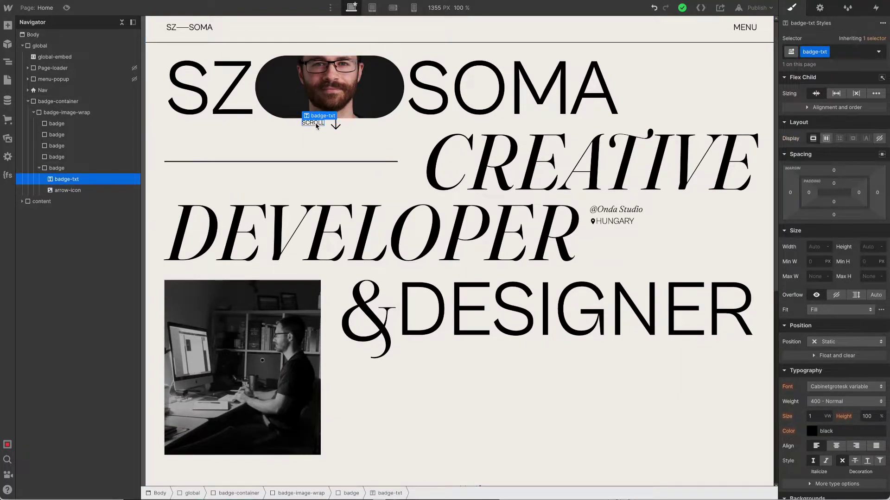
left_click(856, 53)
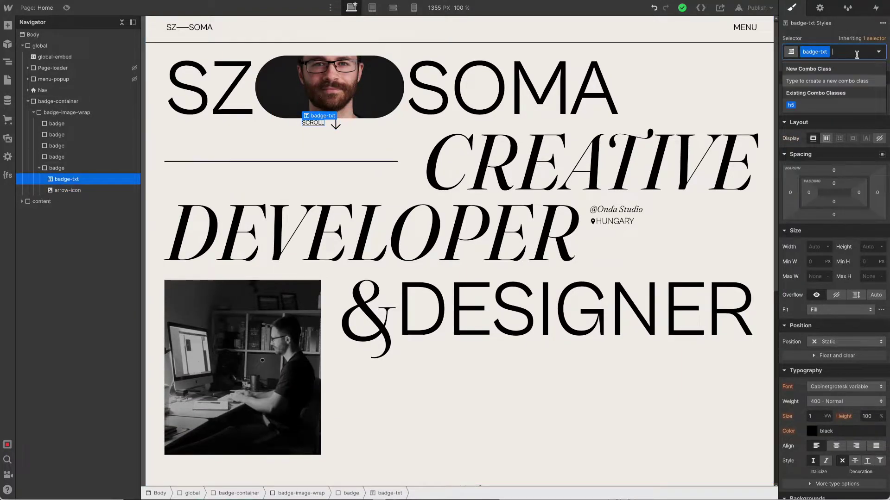
left_click(790, 105)
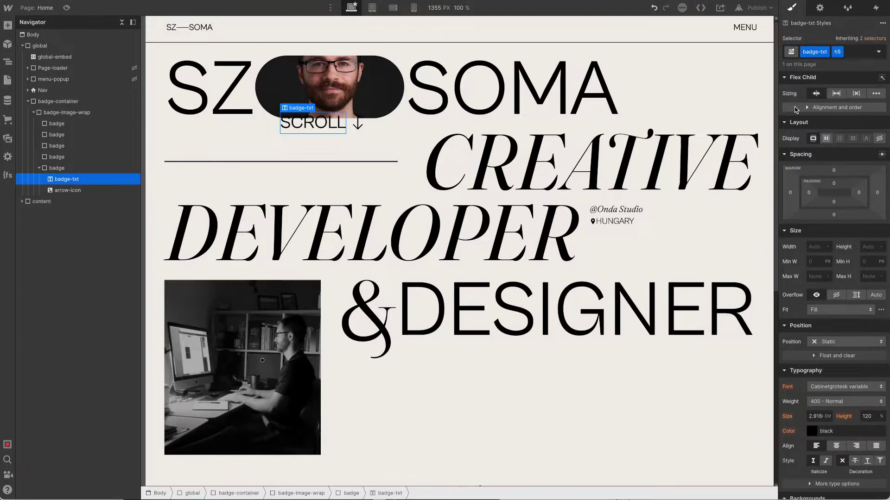
Step: Add the combo class bg-white to the badge div holding the SCROLL text and collapse that div in the element tree
left_click(362, 130)
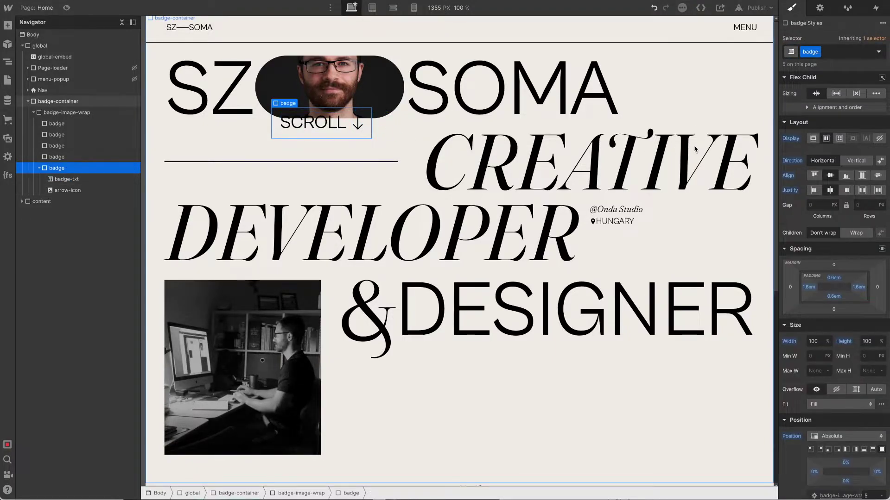
left_click(834, 54)
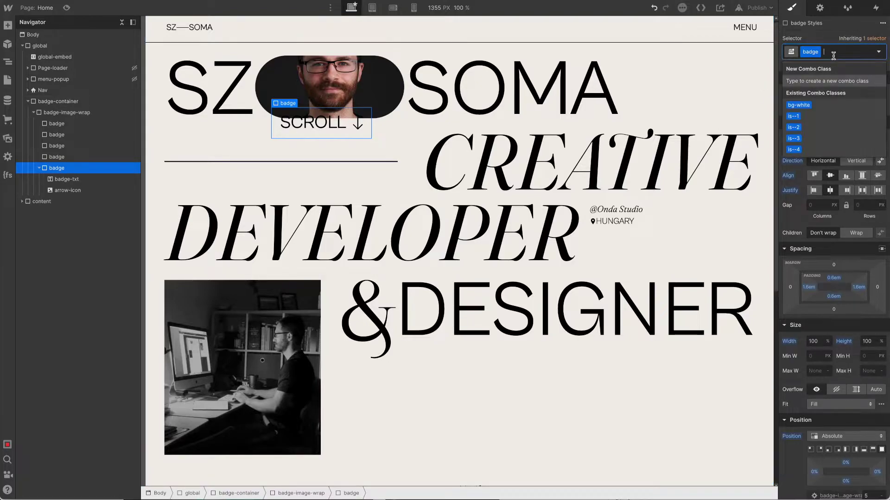
left_click(806, 106)
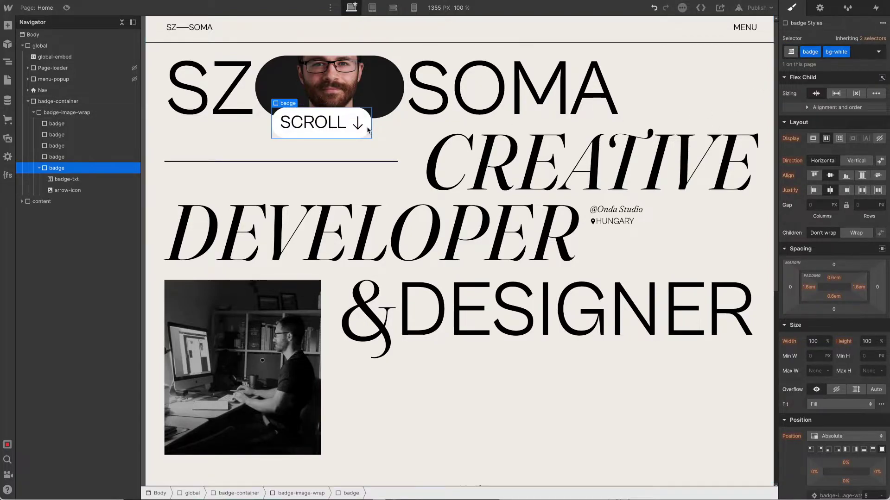
left_click(40, 169)
Step: Examine the z-index in the position settings of the bg-white badge div
left_click(47, 156)
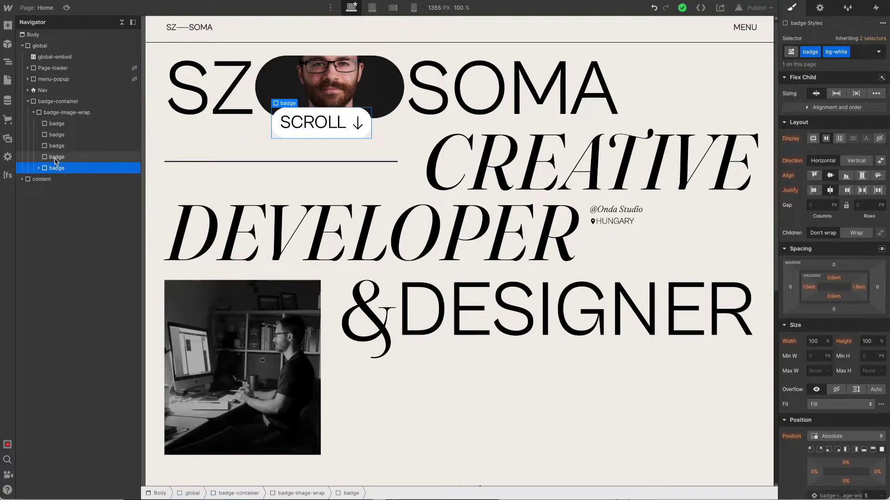
left_click(841, 52)
left_click(798, 105)
scroll(816, 185, "down", 4)
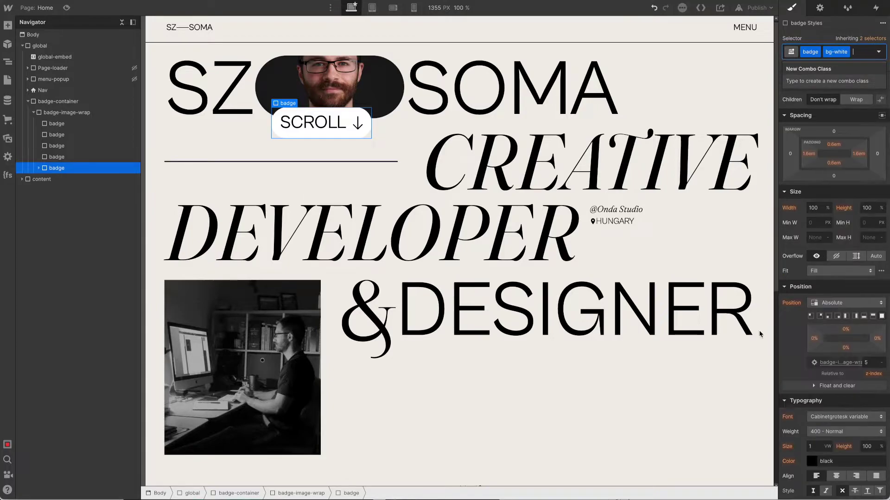
left_click(868, 362)
type("5")
key("Return")
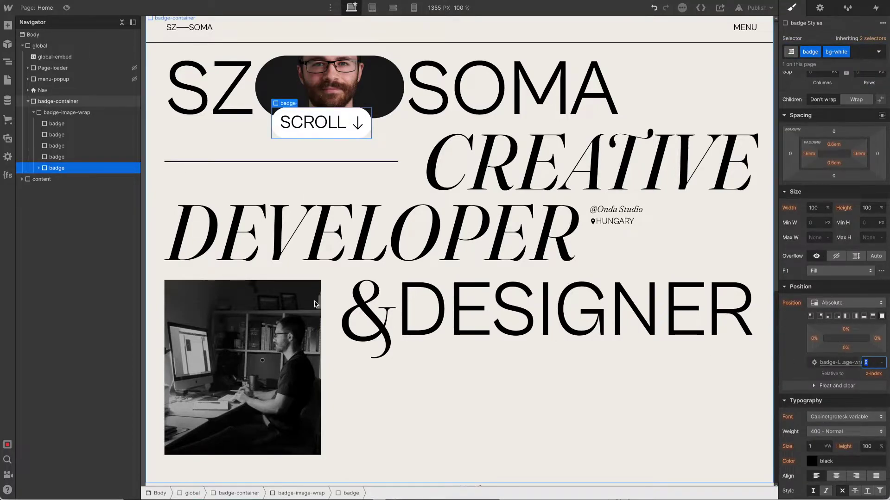
Step: Add the combo class is--2 to the fourth badge div in badge-image-wrap and check its z-index
left_click(58, 157)
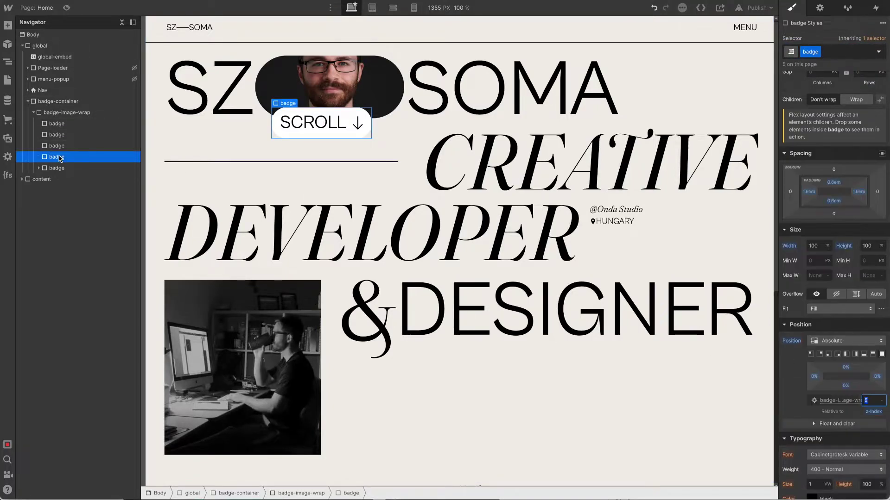
left_click(833, 55)
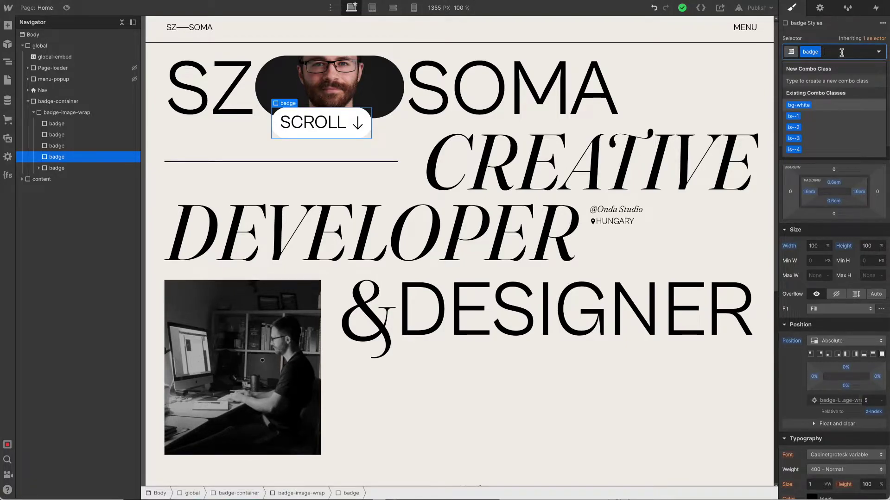
type("is--")
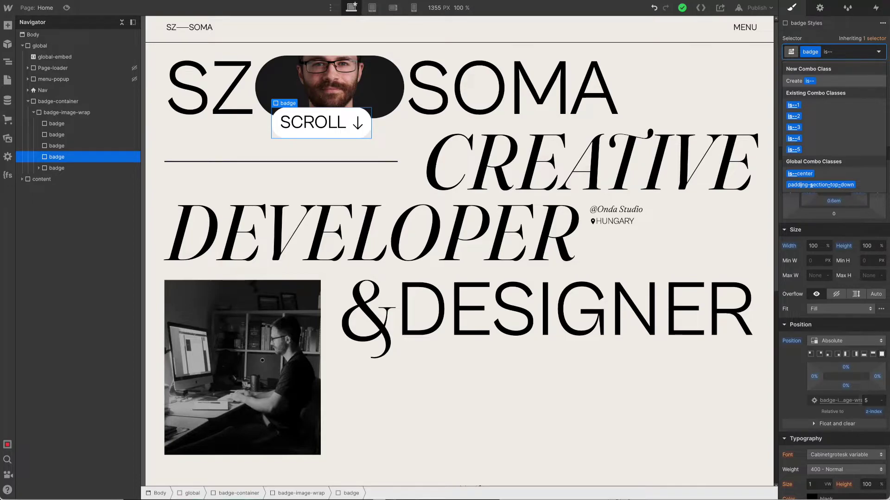
type("2")
key("Return")
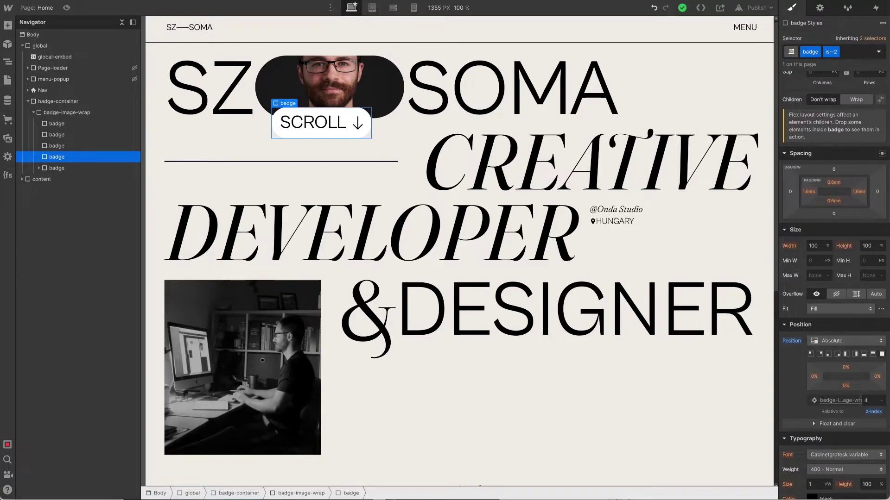
left_click(870, 401)
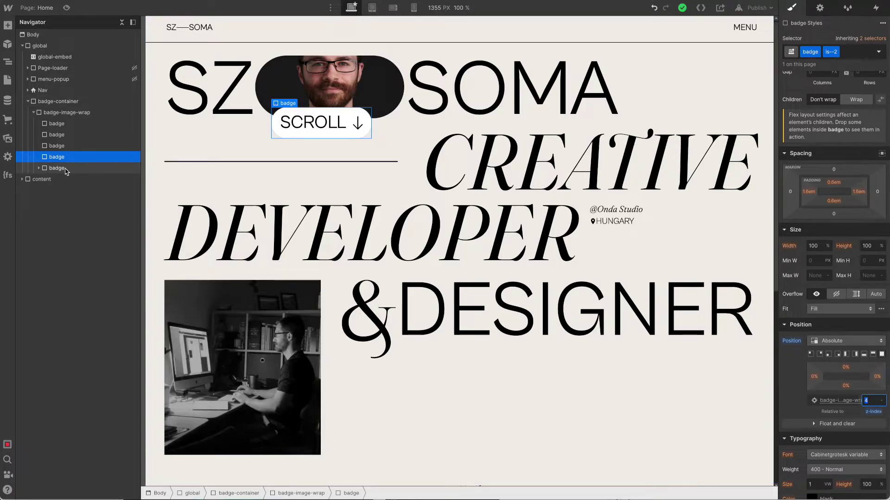
Step: Add the combo class is--3 to the third badge div in badge-image-wrap and check its z-index
left_click(91, 149)
left_click(833, 52)
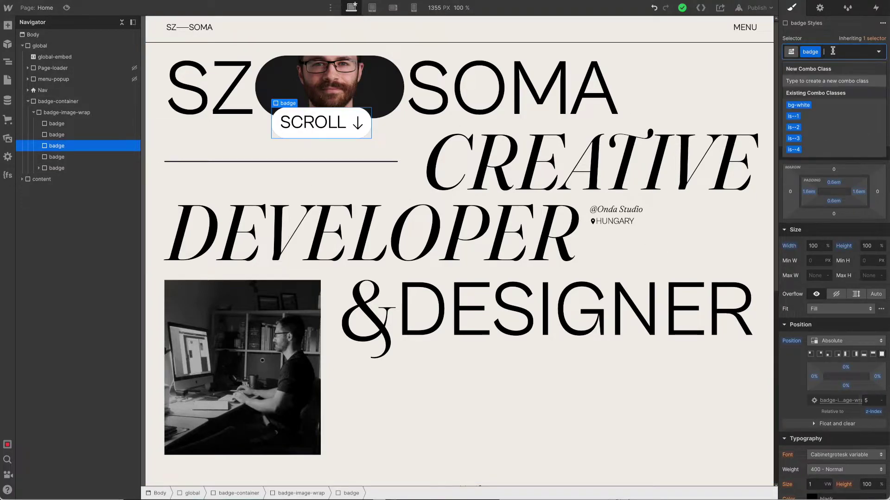
type("is--")
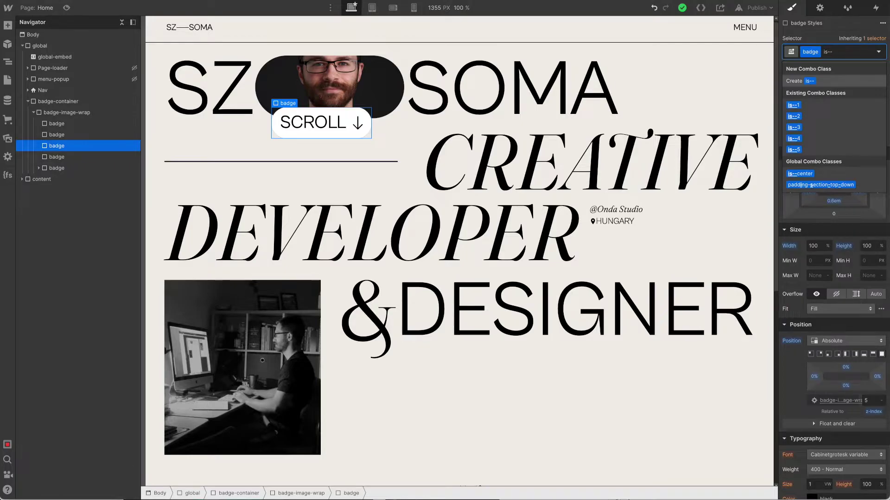
type("3")
key("Return")
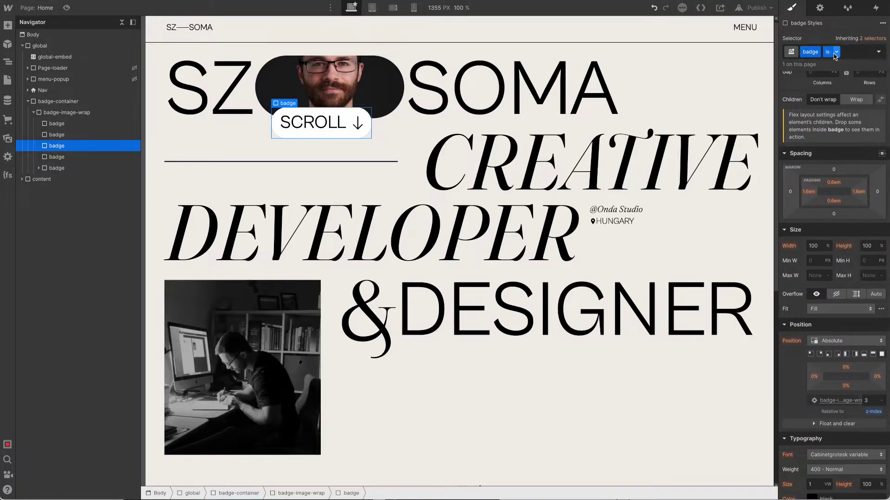
left_click(877, 401)
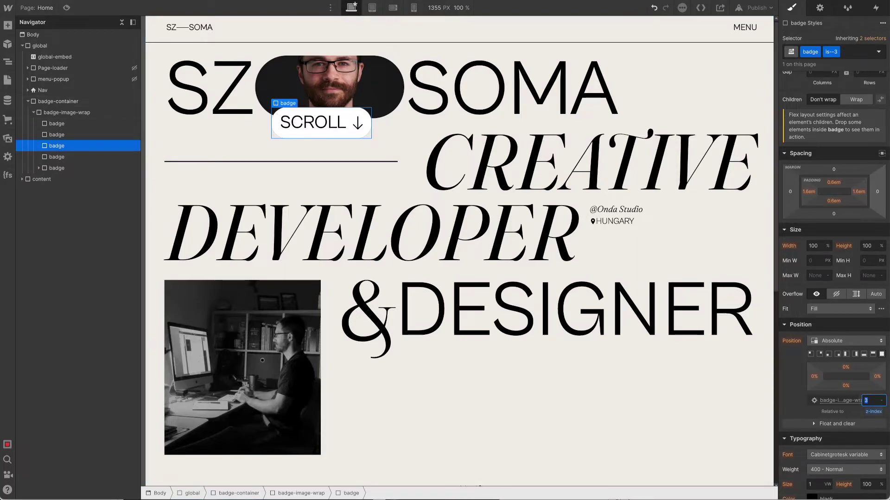
Step: Add the combo class is--4 to the second badge div in badge-image-wrap
left_click(573, 99)
left_click(828, 51)
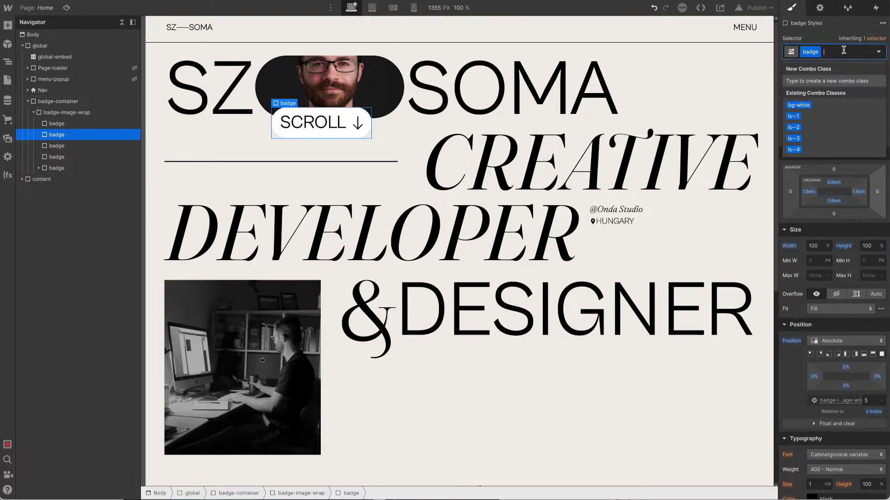
type("is--")
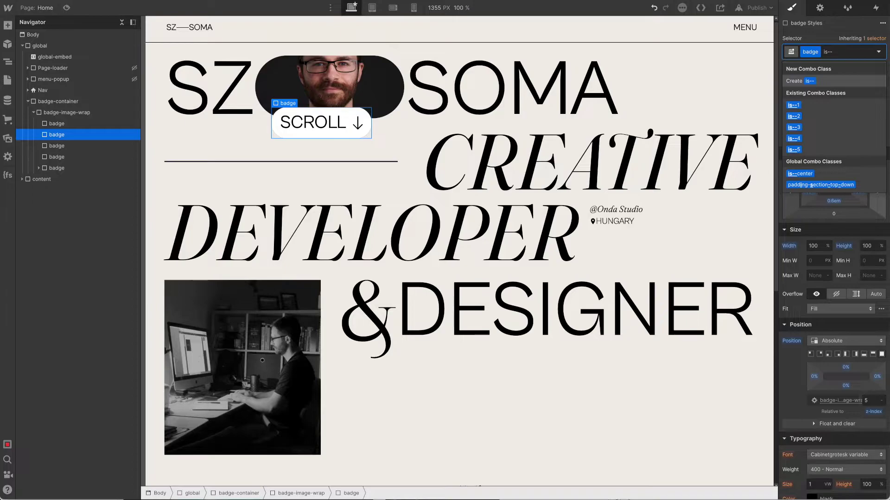
type("2")
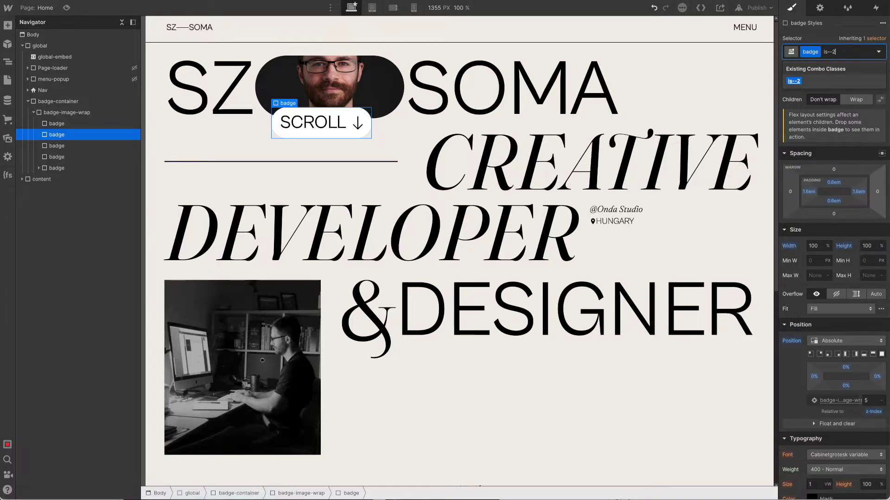
key("BackSpace")
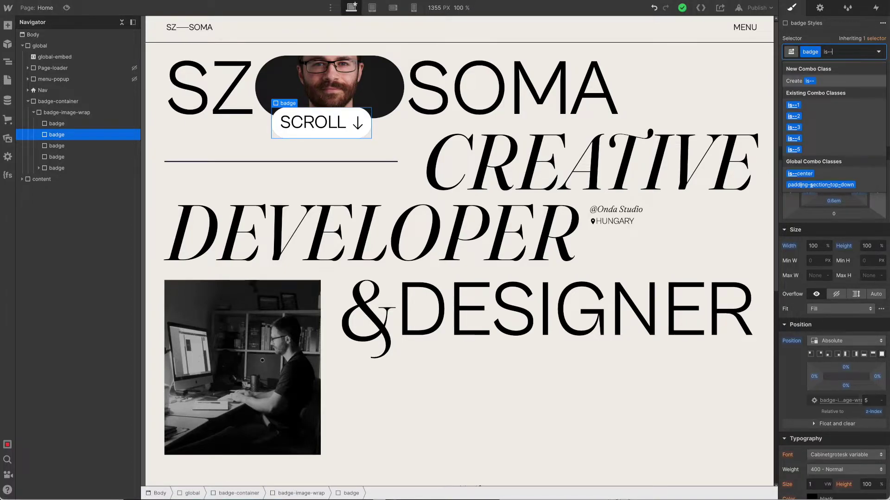
type("4")
key("Return")
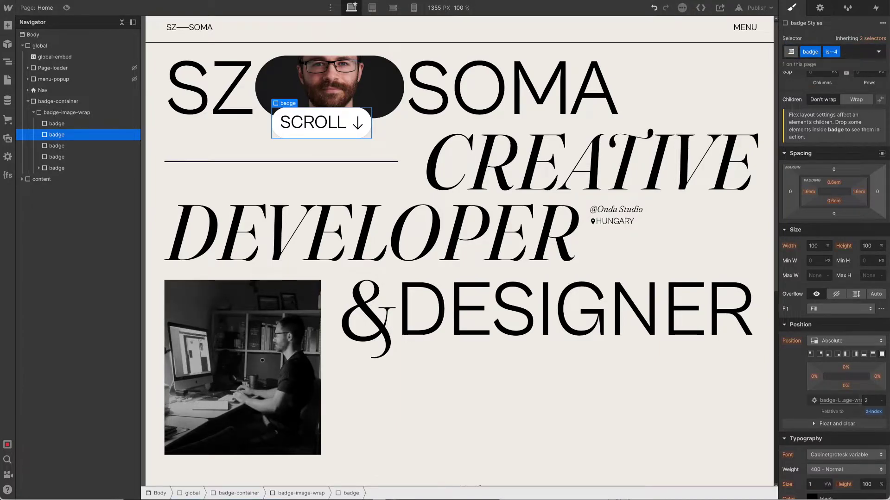
Step: Add the combo class is--5 to the first badge div in badge-image-wrap
left_click(57, 123)
key("ctrl+Return")
type("is")
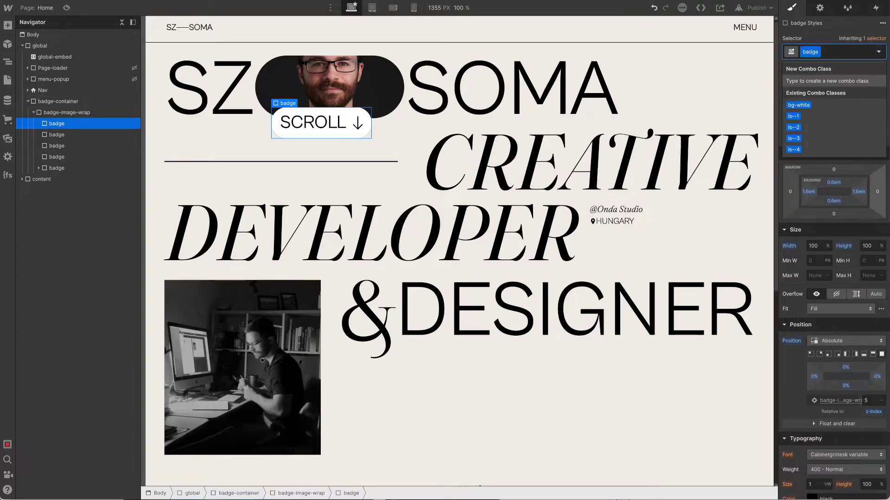
type("--")
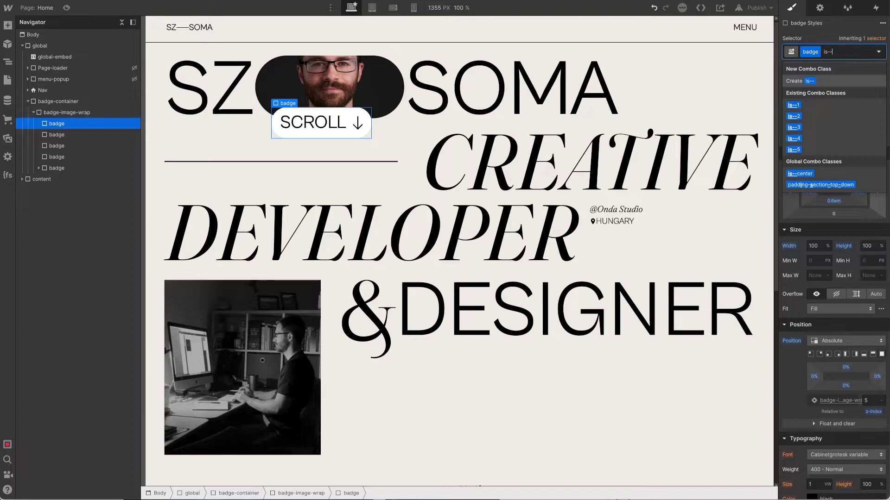
type("5")
key("Return")
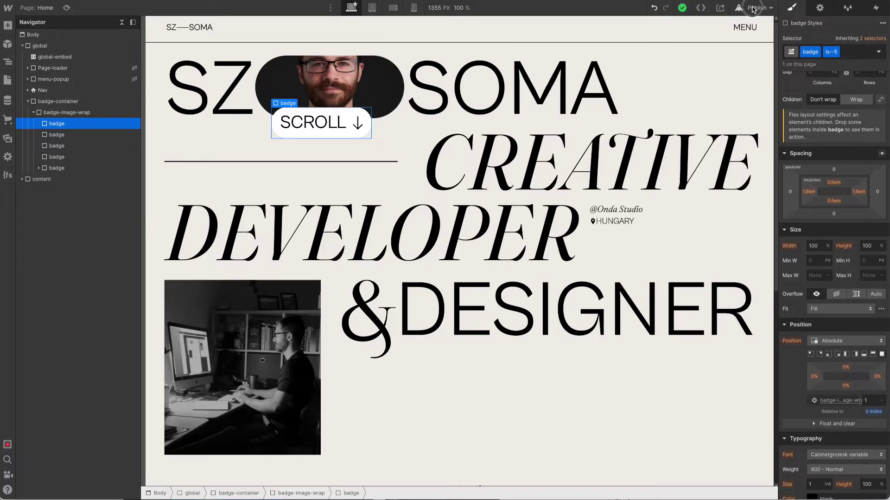
Step: Publish the site to aboutsoma.webflow.io and open the live page
left_click(751, 8)
left_click(715, 142)
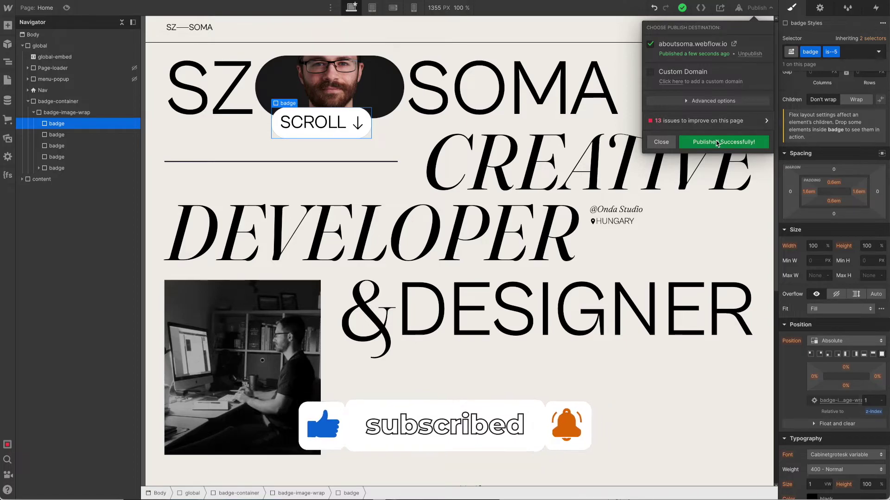
left_click(729, 46)
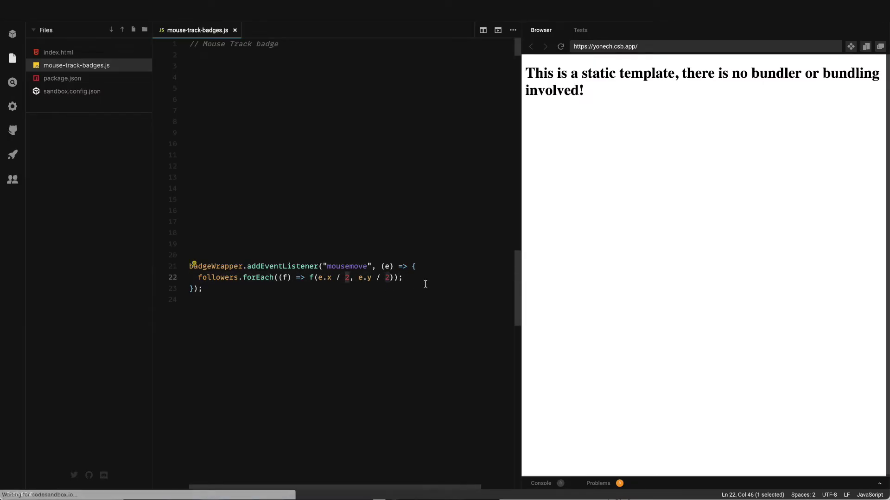
Step: In CodeSandbox, set the selected mouse-position divisor in the mousemove listener of mouse-track-badges.js to 1, and reload the published page to test the badges
type("1")
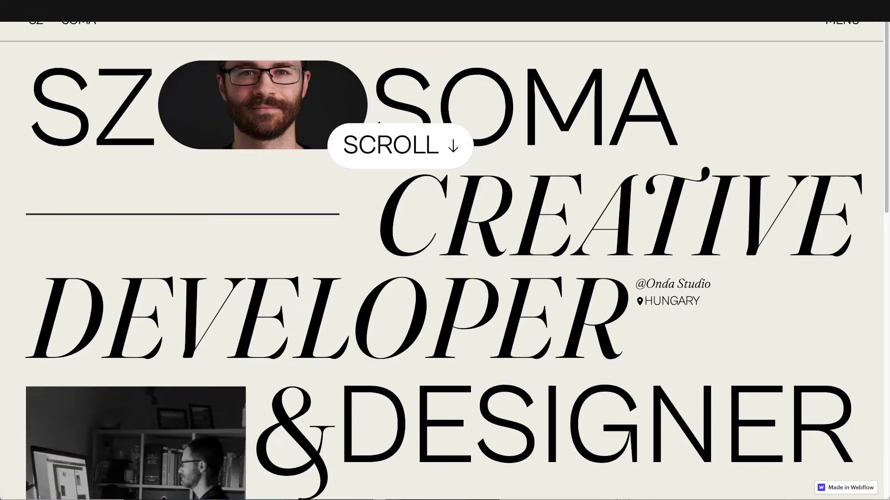
key("F5")
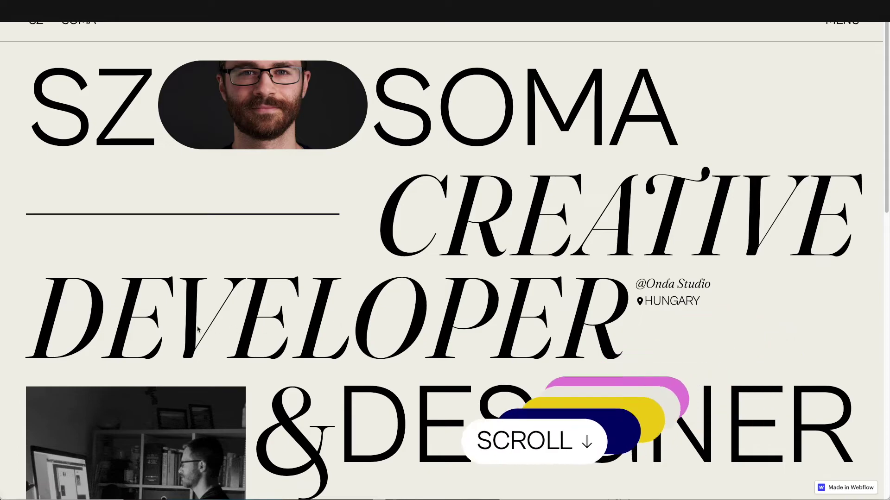
key("F5")
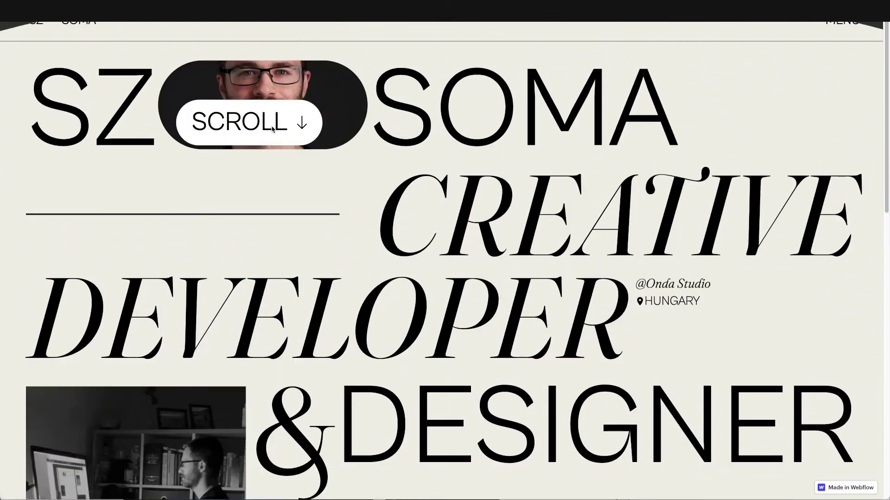